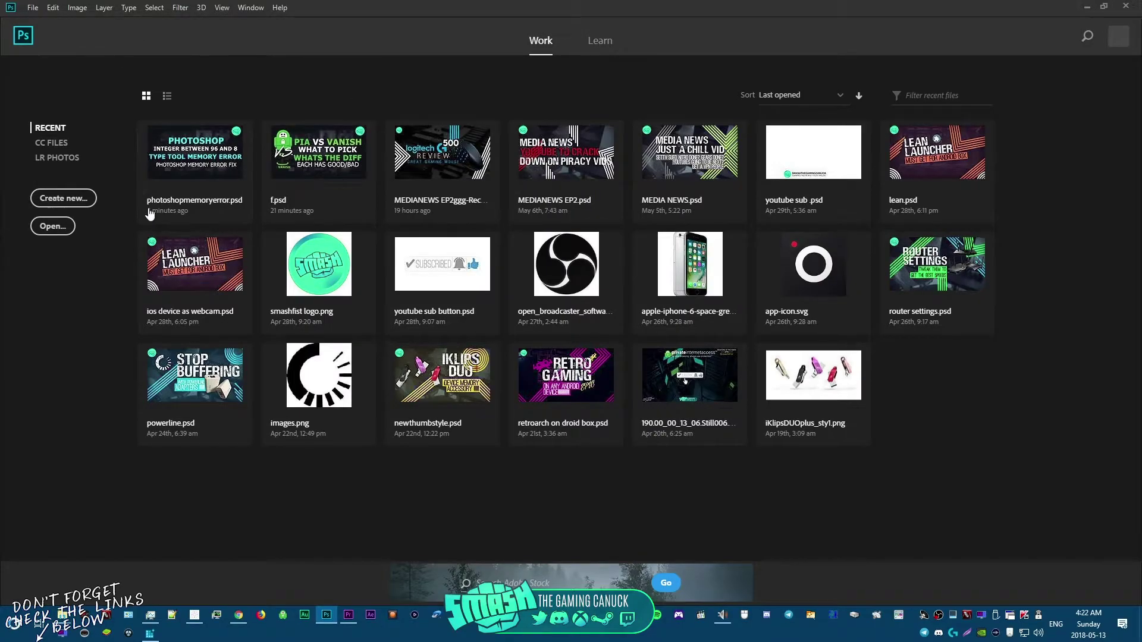
Request Edit > Preferences > Performance, which triggers the integer between 96 and 8 error.
{"action": "left_click", "coordinate": [75, 8]}
{"action": "mouse_move", "coordinate": [53, 8]}
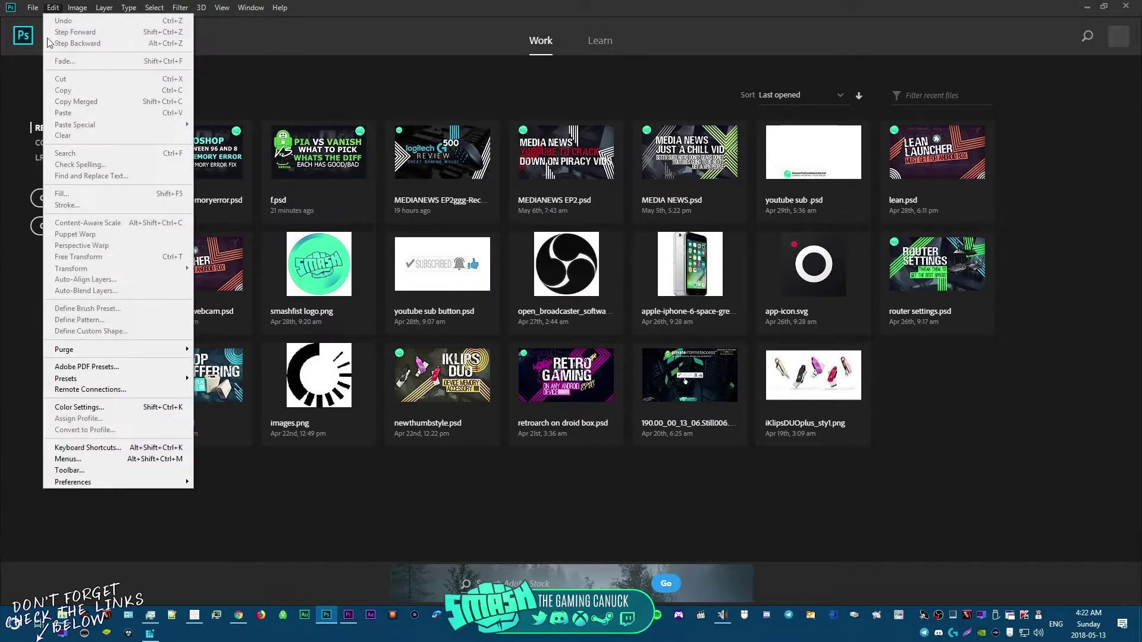
{"action": "mouse_move", "coordinate": [98, 482]}
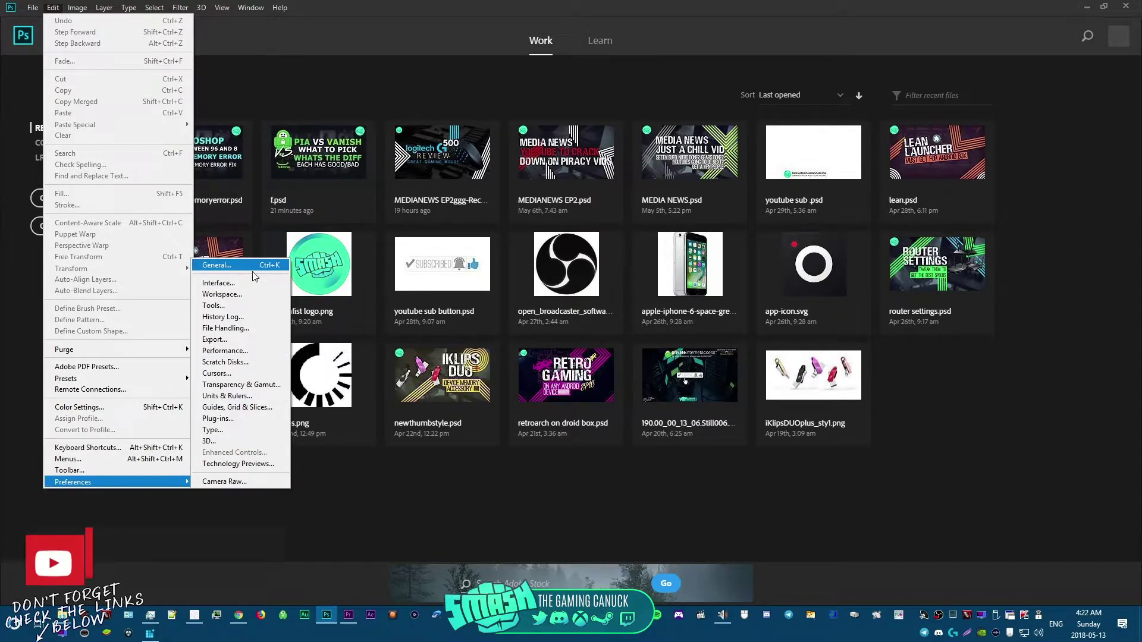
{"action": "left_click", "coordinate": [240, 352]}
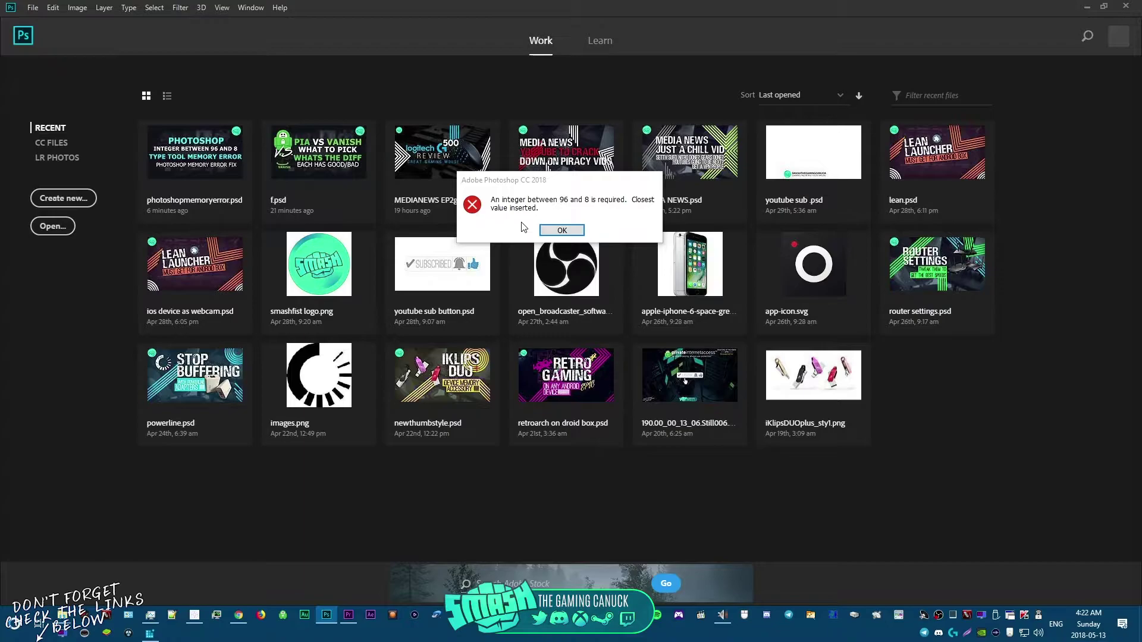
Try repeatedly to dismiss the integer error message with OK.
{"action": "left_click", "coordinate": [570, 231]}
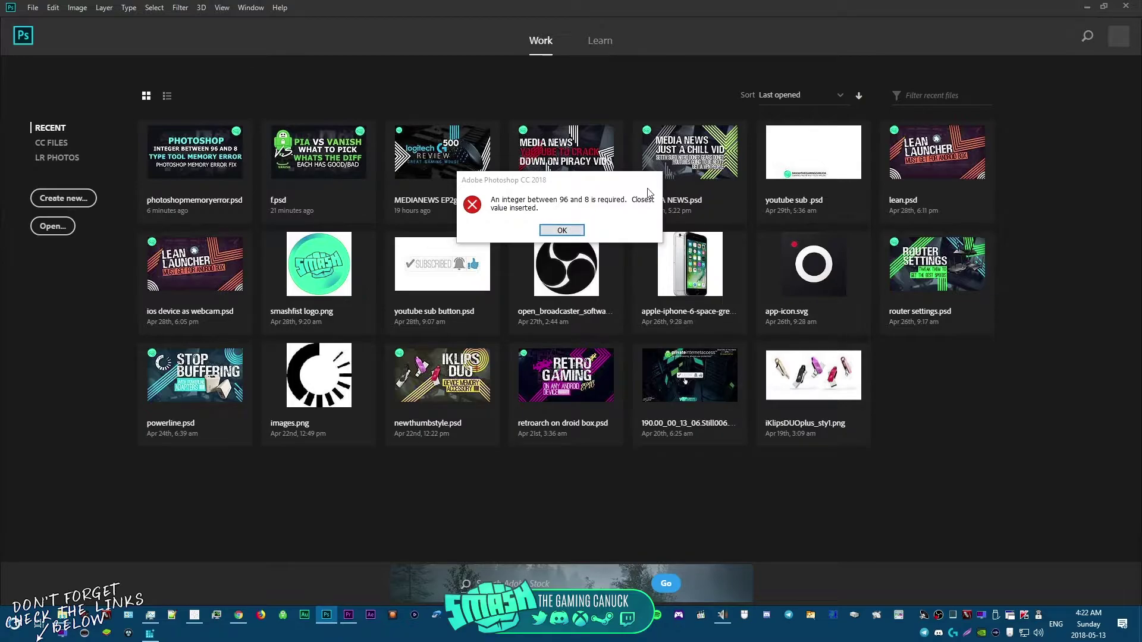
{"action": "left_click", "coordinate": [570, 233]}
{"action": "left_click", "coordinate": [569, 235]}
{"action": "left_click", "coordinate": [576, 234]}
{"action": "left_click", "coordinate": [578, 233]}
{"action": "left_click", "coordinate": [563, 231]}
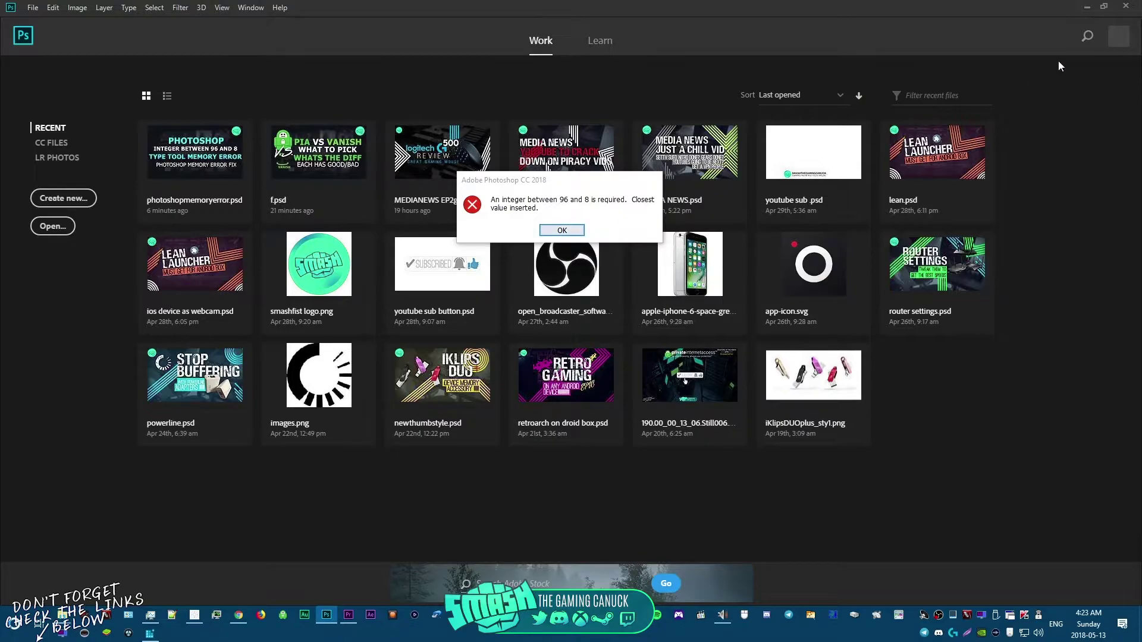
{"action": "left_click", "coordinate": [562, 232]}
In Task Manager, end the Adobe Photoshop CC 2018 process.
{"action": "left_click", "coordinate": [177, 620]}
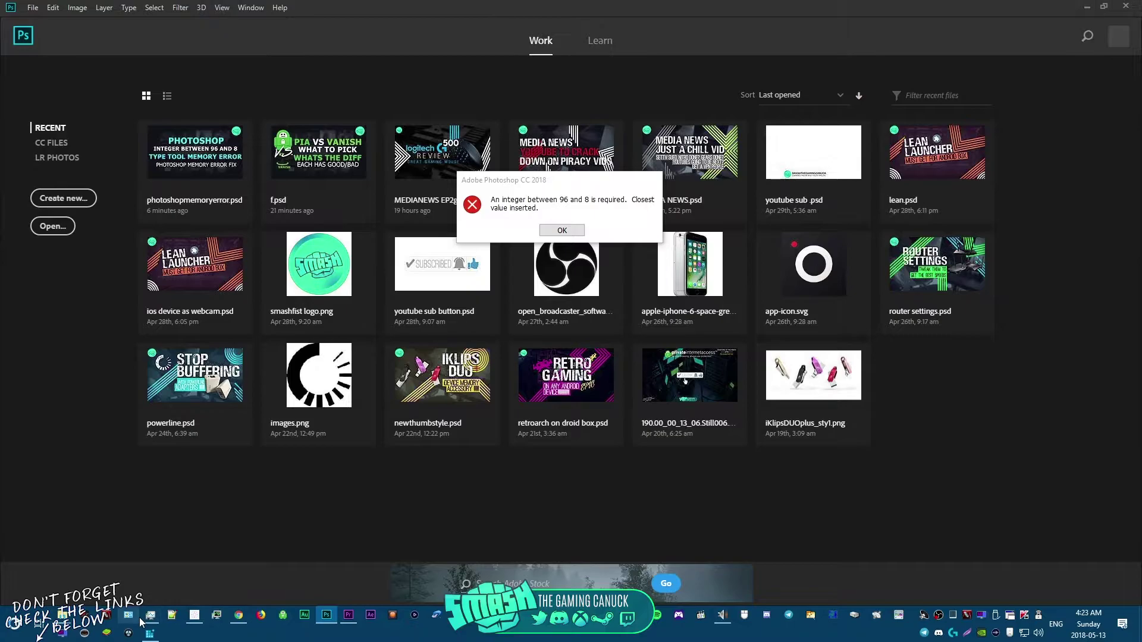
{"action": "left_click", "coordinate": [151, 616]}
{"action": "left_click", "coordinate": [884, 230]}
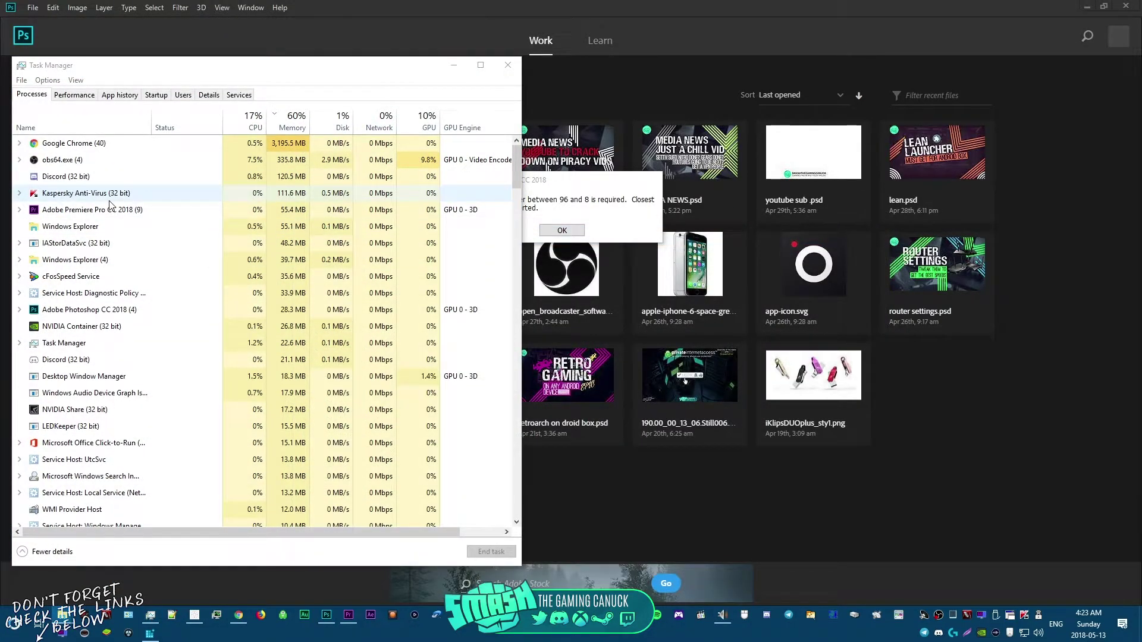
{"action": "left_click", "coordinate": [130, 310]}
{"action": "right_click", "coordinate": [131, 310]}
{"action": "left_click", "coordinate": [160, 341]}
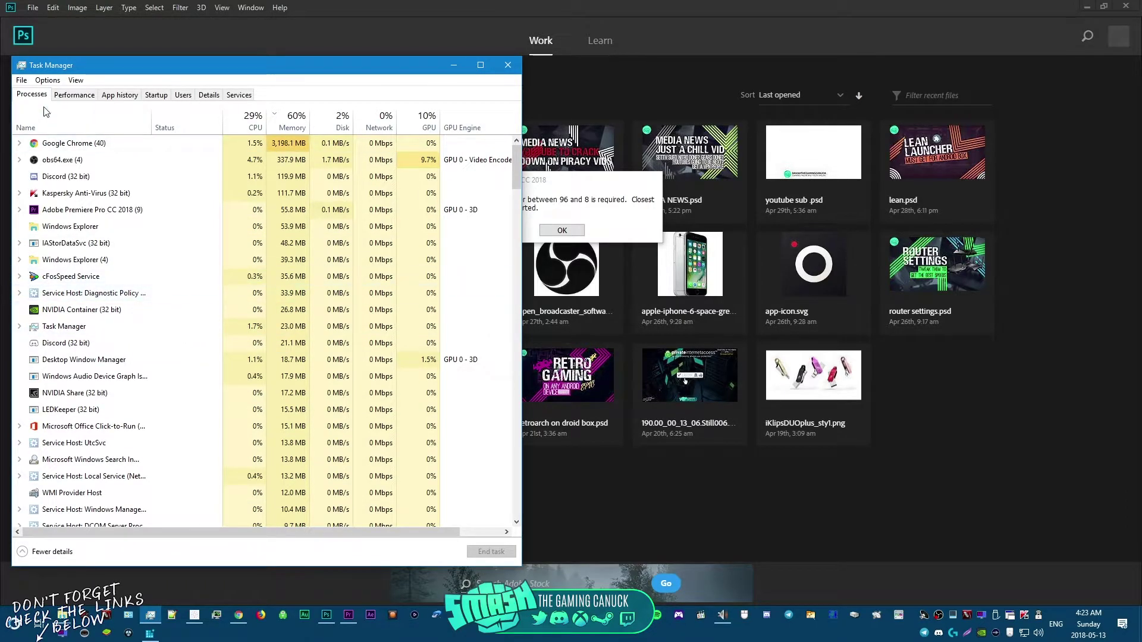
Sort processes by memory, dismiss the integer error, cancel Preferences and close Photoshop.
{"action": "left_click", "coordinate": [296, 121]}
{"action": "left_click", "coordinate": [296, 122]}
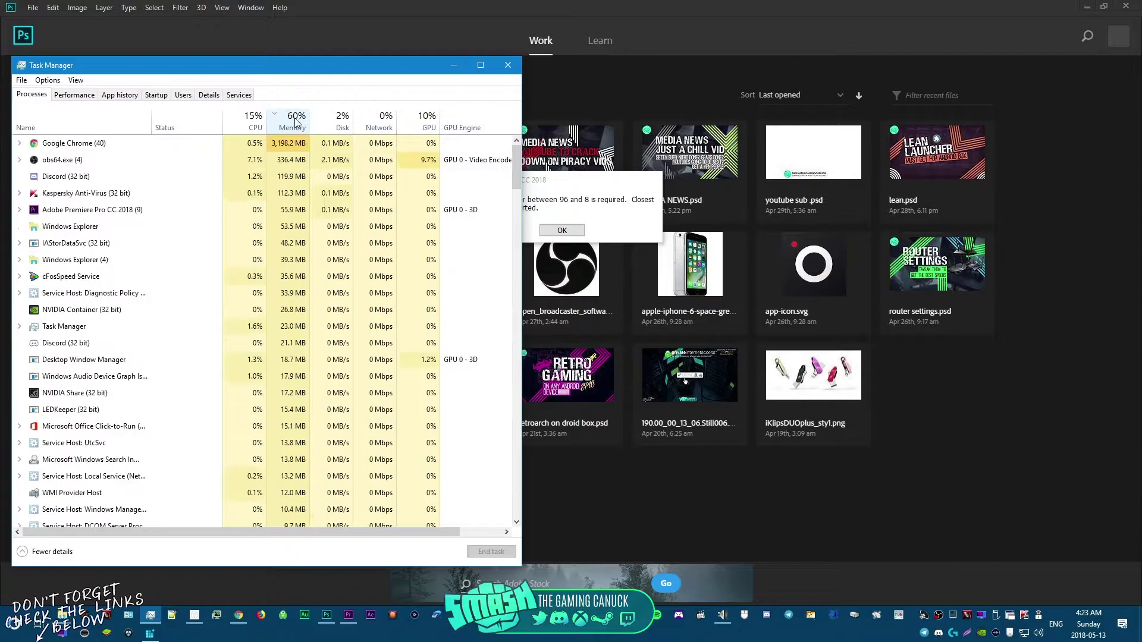
{"action": "left_click", "coordinate": [559, 234]}
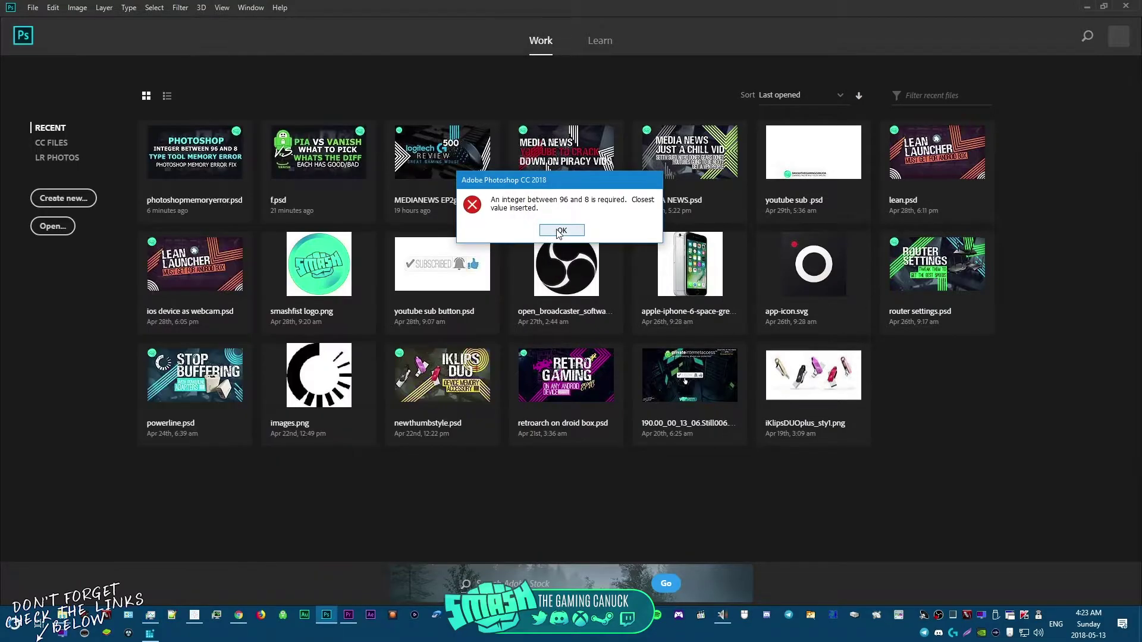
{"action": "left_click", "coordinate": [559, 232]}
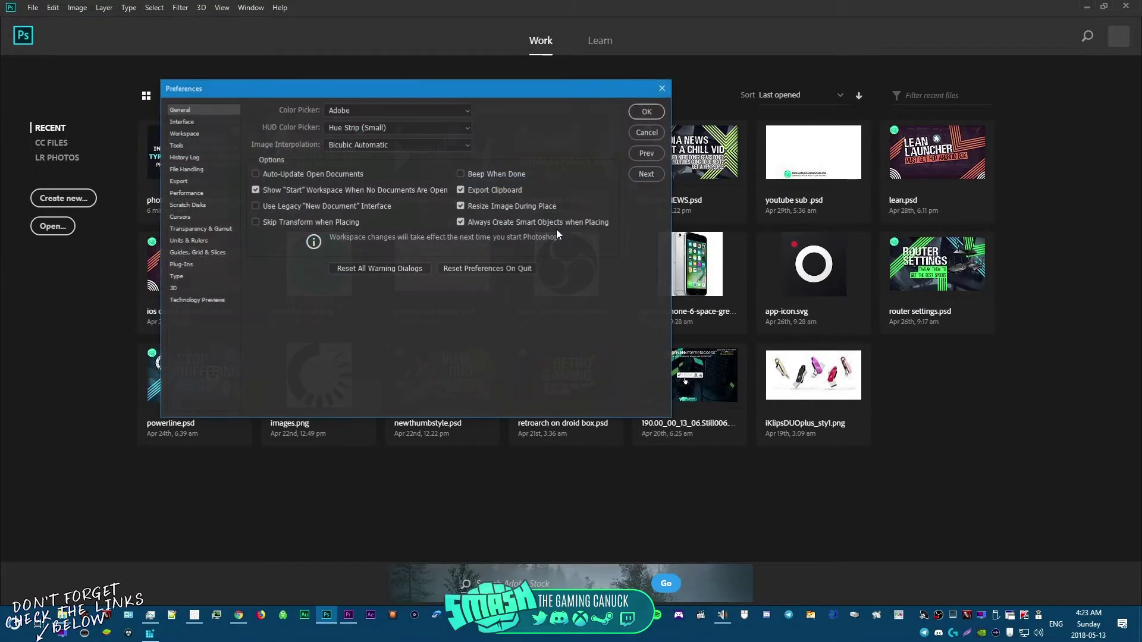
{"action": "left_click", "coordinate": [644, 132]}
{"action": "left_click", "coordinate": [1126, 7]}
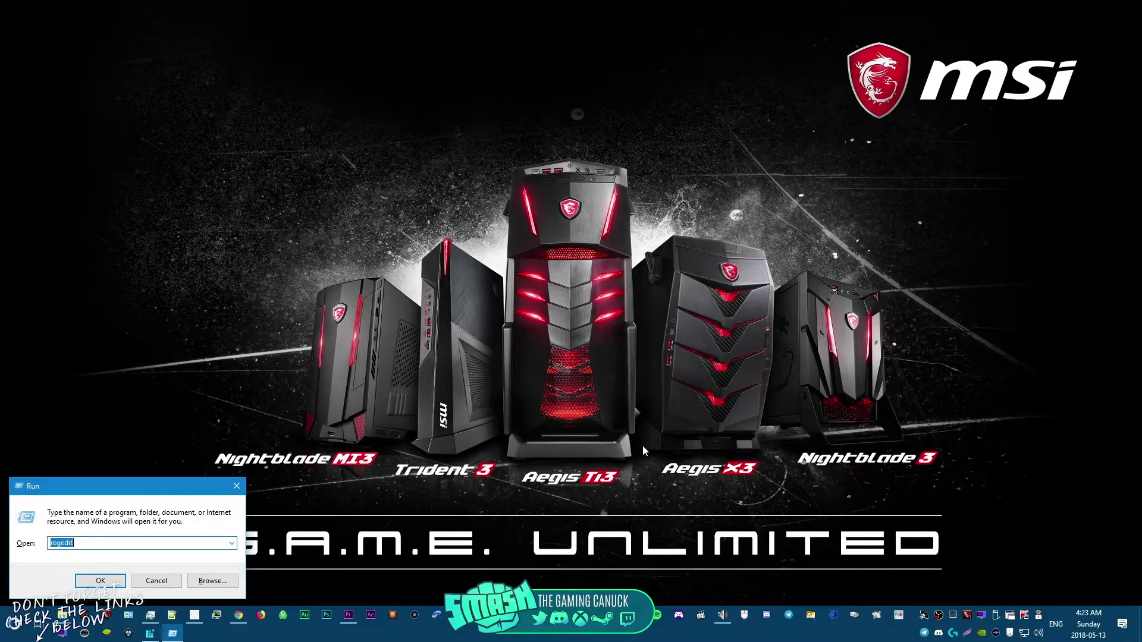
Dismiss the Run prompt and search Windows for regedit to launch Registry Editor.
{"action": "left_click", "coordinate": [176, 580]}
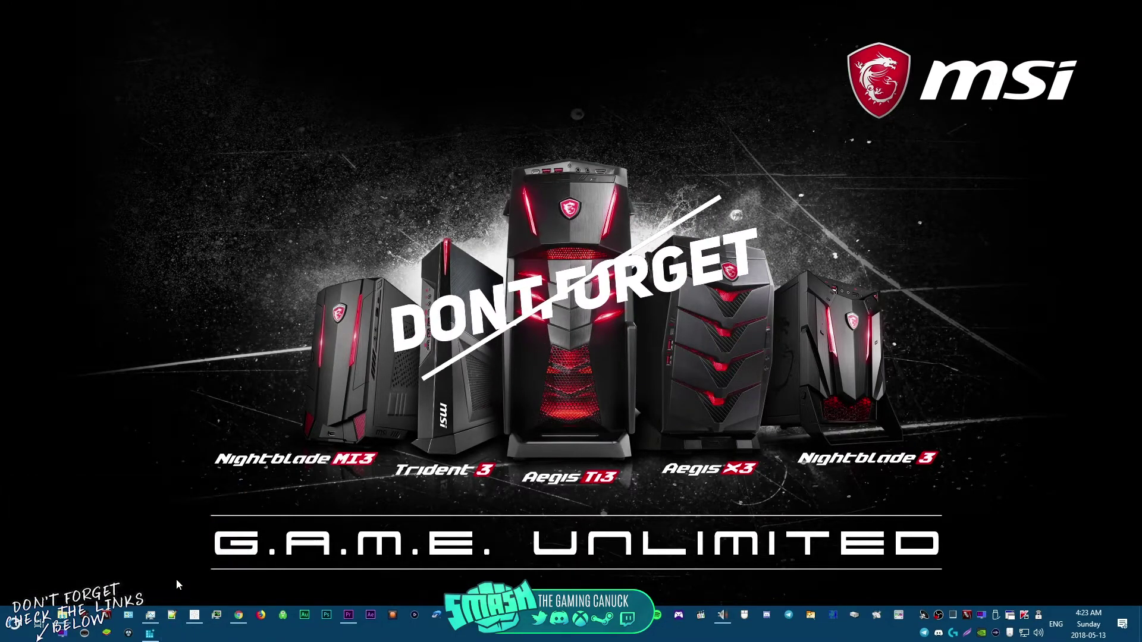
{"action": "key", "text": "super"}
{"action": "type", "text": "run"}
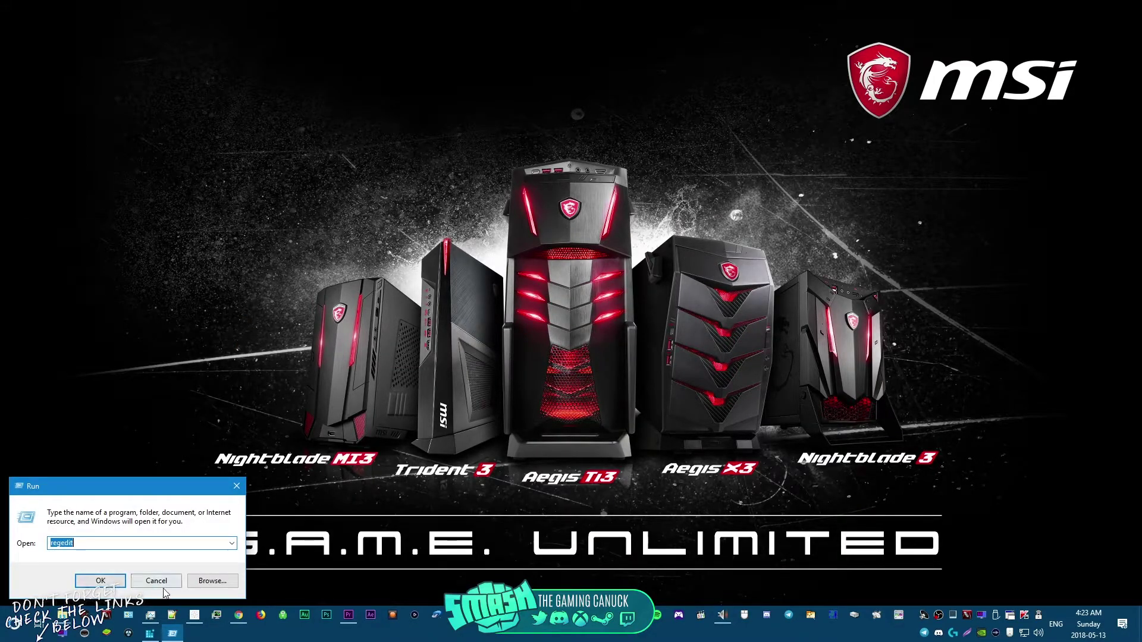
{"action": "left_click", "coordinate": [163, 586]}
{"action": "key", "text": "super"}
{"action": "type", "text": "regedit"}
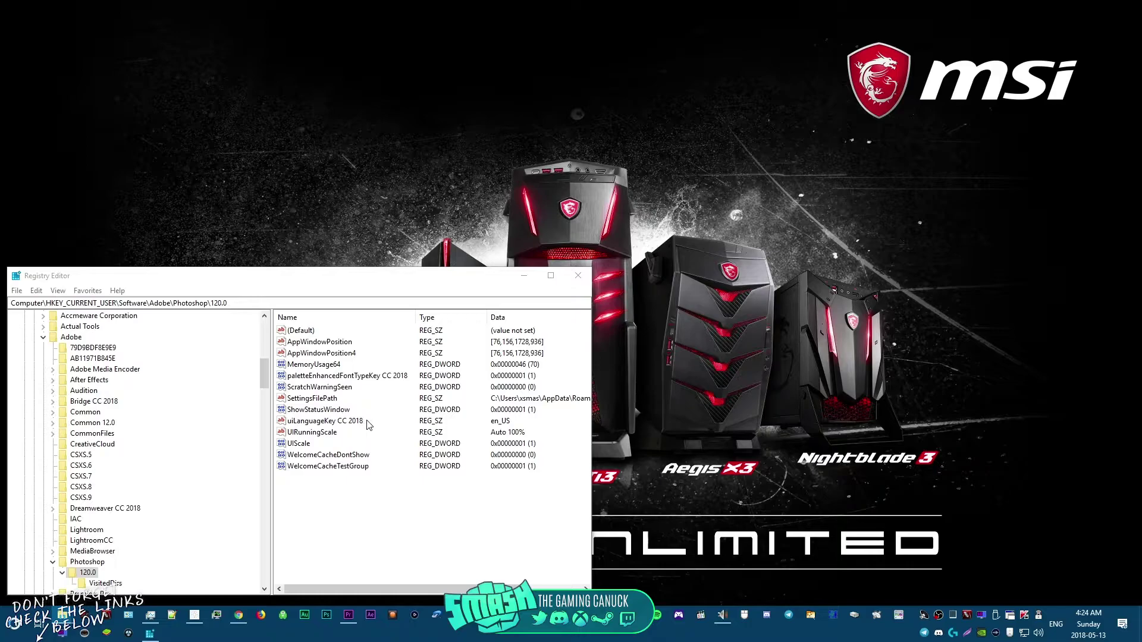
Add a DWORD (32-bit) value named OverridePhysicalMemoryMB, fixing its typo, and open it for editing.
{"action": "right_click", "coordinate": [327, 498]}
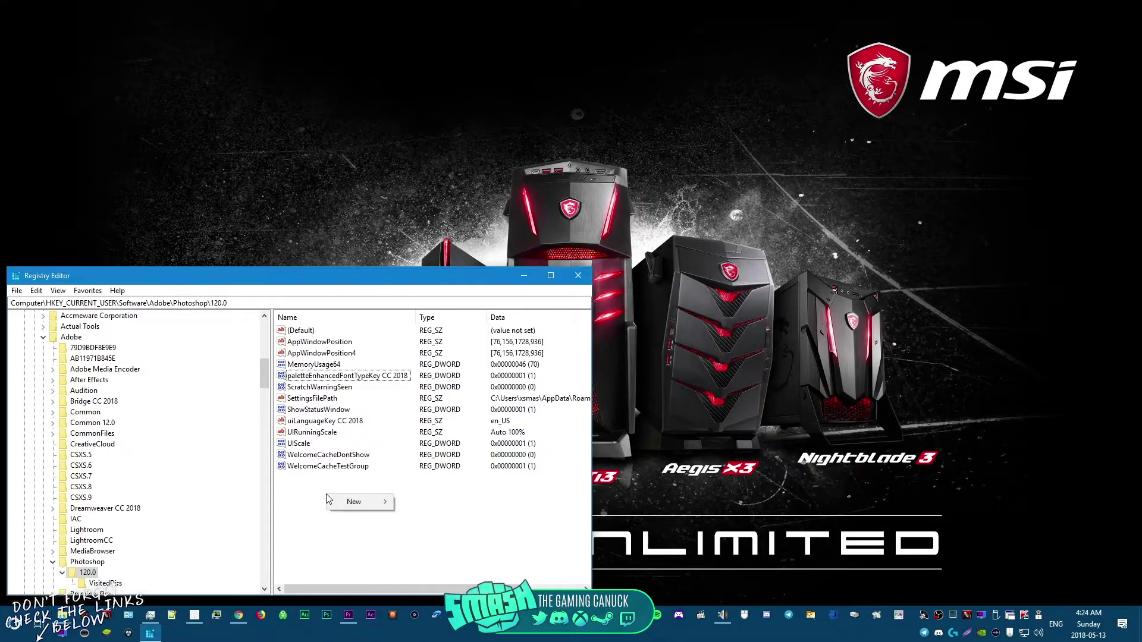
{"action": "mouse_move", "coordinate": [343, 504]}
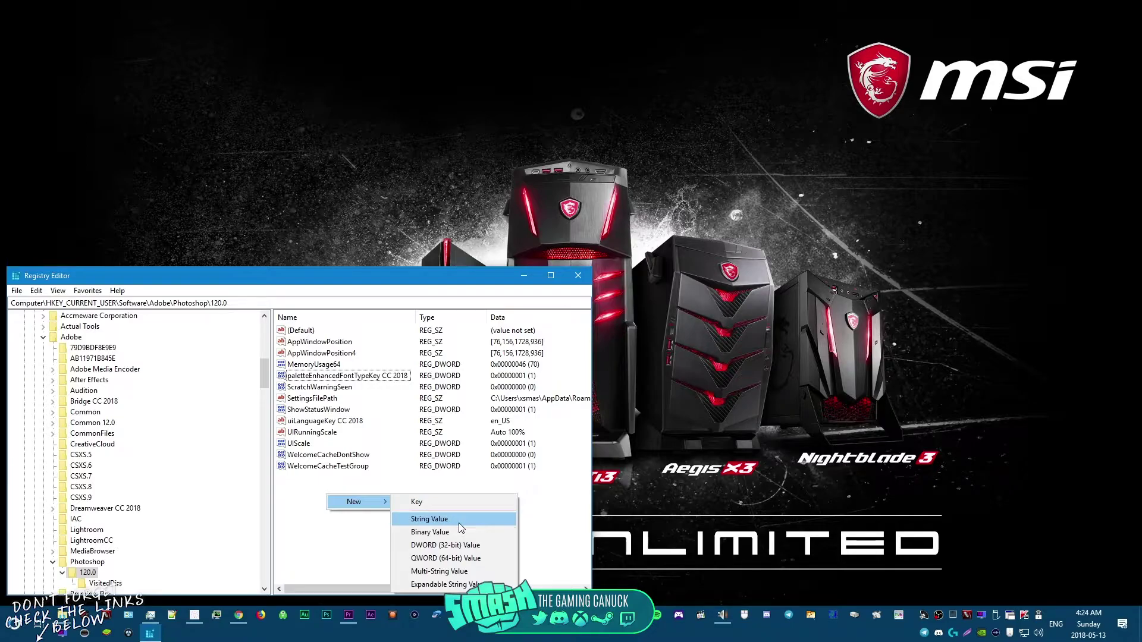
{"action": "left_click", "coordinate": [456, 550]}
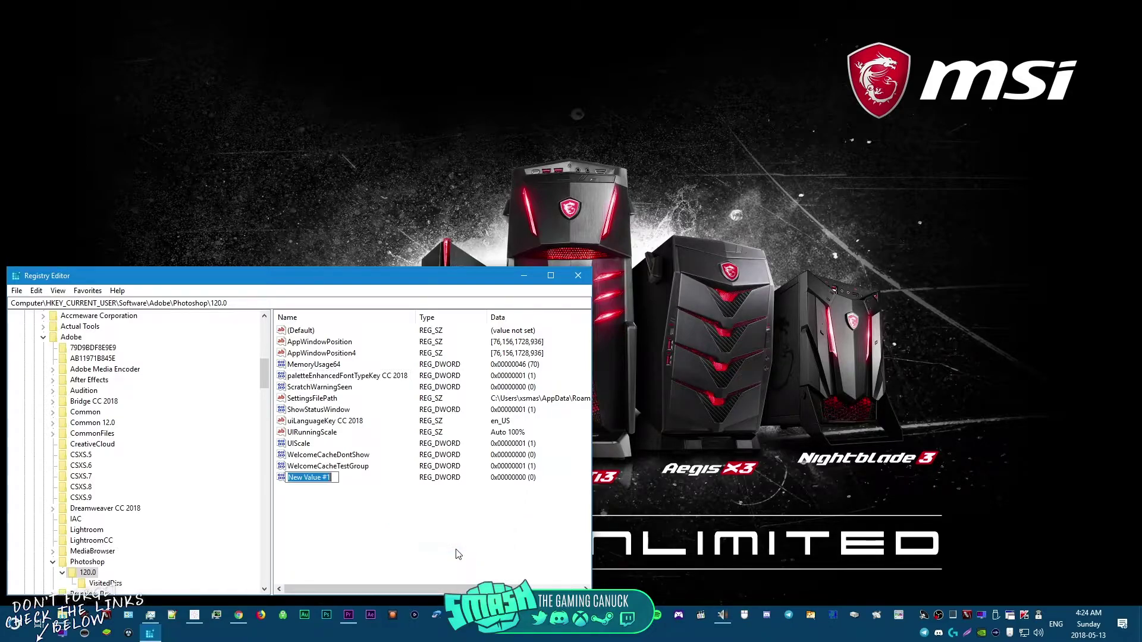
{"action": "type", "text": "OverridePhusicalMemoryMB"}
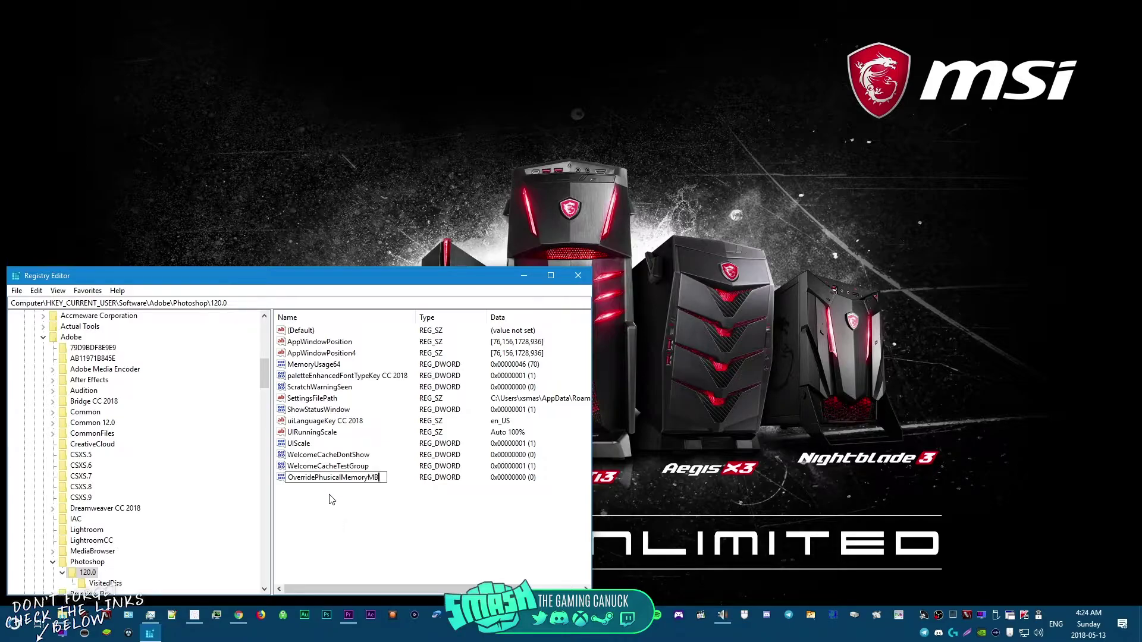
{"action": "left_click_drag", "start_coordinate": [323, 477], "coordinate": [327, 476]}
{"action": "type", "text": "y"}
{"action": "key", "text": "Return"}
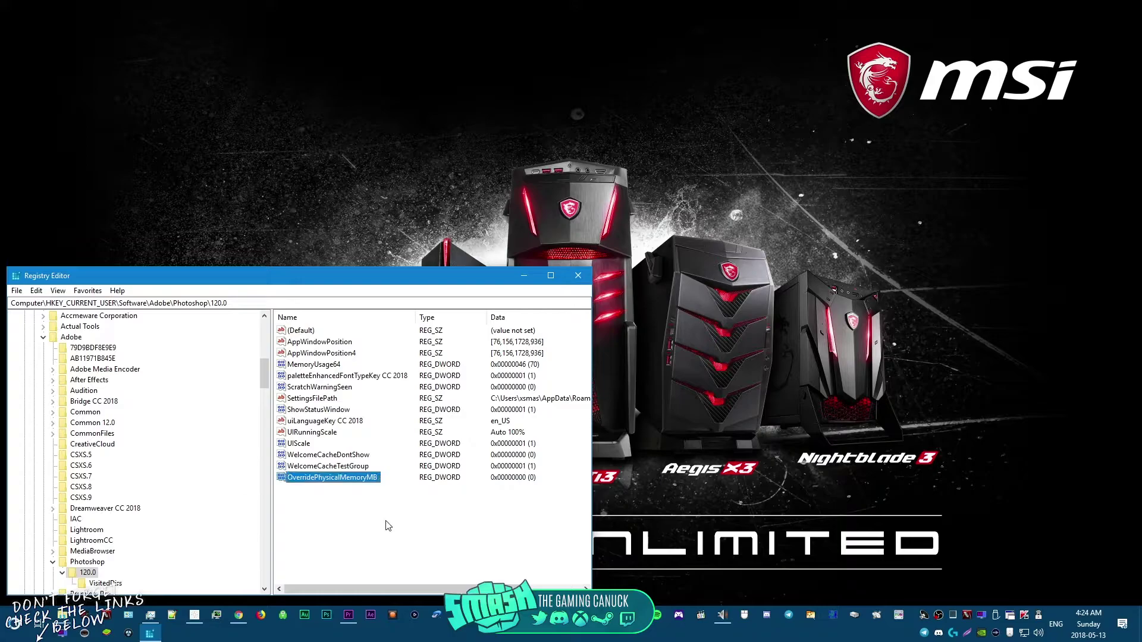
{"action": "double_click", "coordinate": [311, 479]}
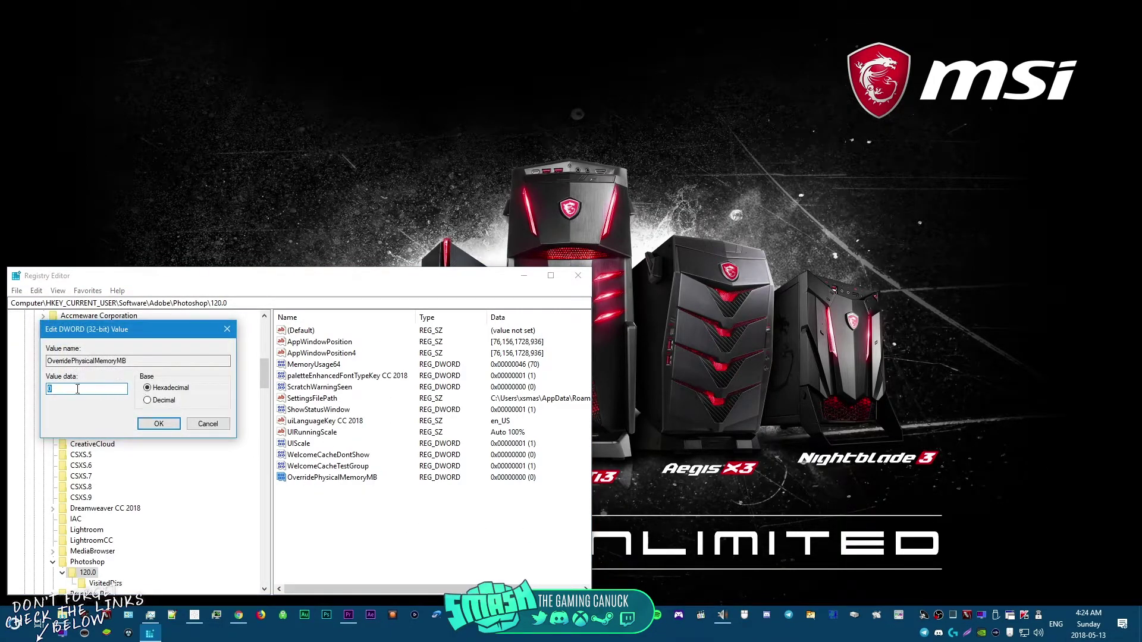
Set OverridePhysicalMemoryMB's data to 24000 in decimal base.
{"action": "left_click", "coordinate": [149, 400]}
{"action": "type", "text": "24000"}
{"action": "left_click", "coordinate": [172, 424]}
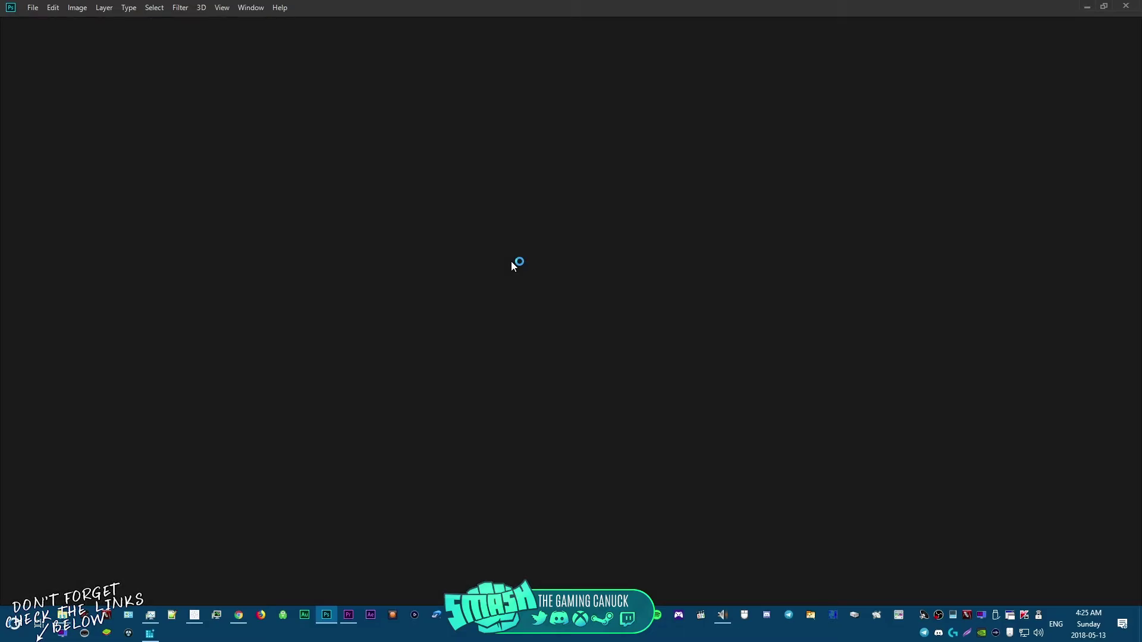
Open the Performance preferences, which now load without the memory error.
{"action": "left_click", "coordinate": [48, 8]}
{"action": "mouse_move", "coordinate": [101, 483]}
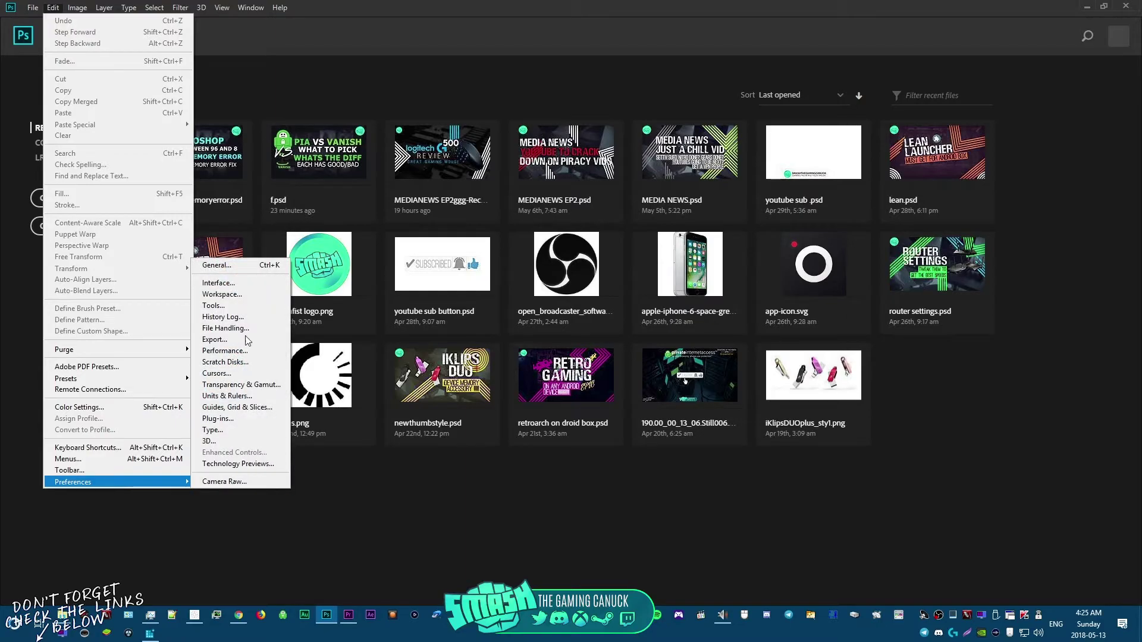
{"action": "left_click", "coordinate": [231, 351]}
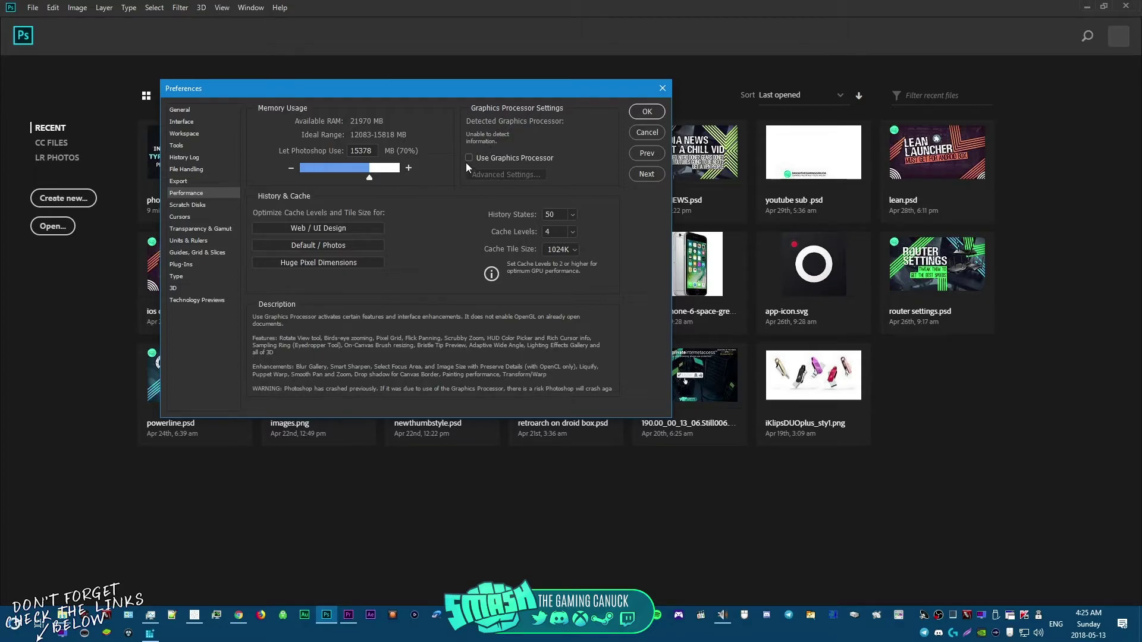
Turn on Use Graphics Processor with 15378 MB (70%) allowed and confirm.
{"action": "left_click", "coordinate": [371, 151]}
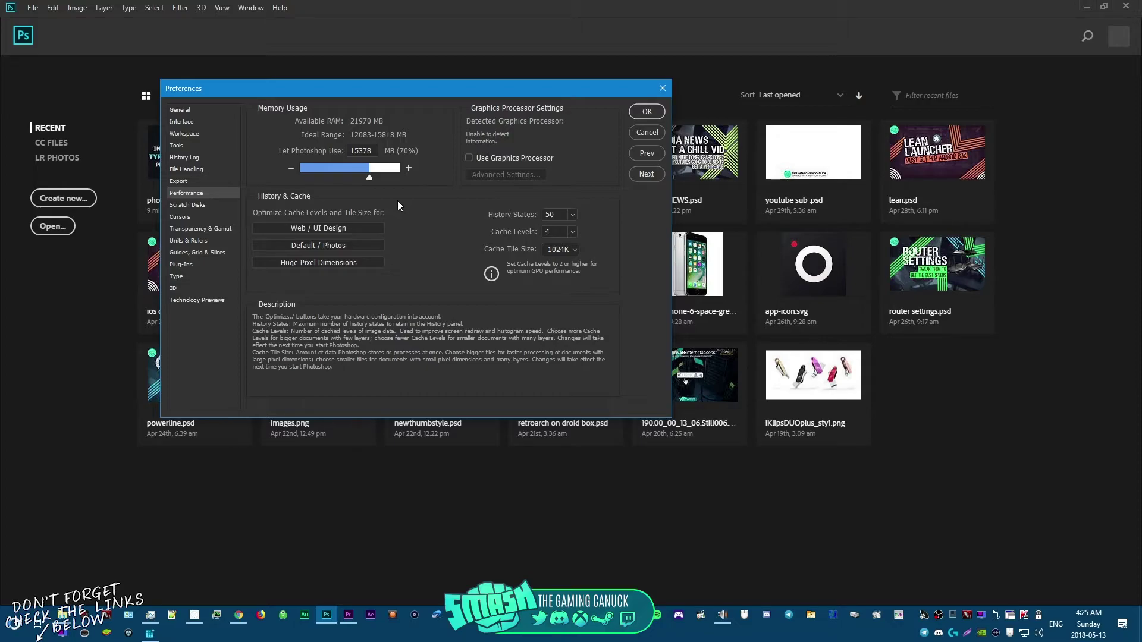
{"action": "left_click", "coordinate": [544, 158]}
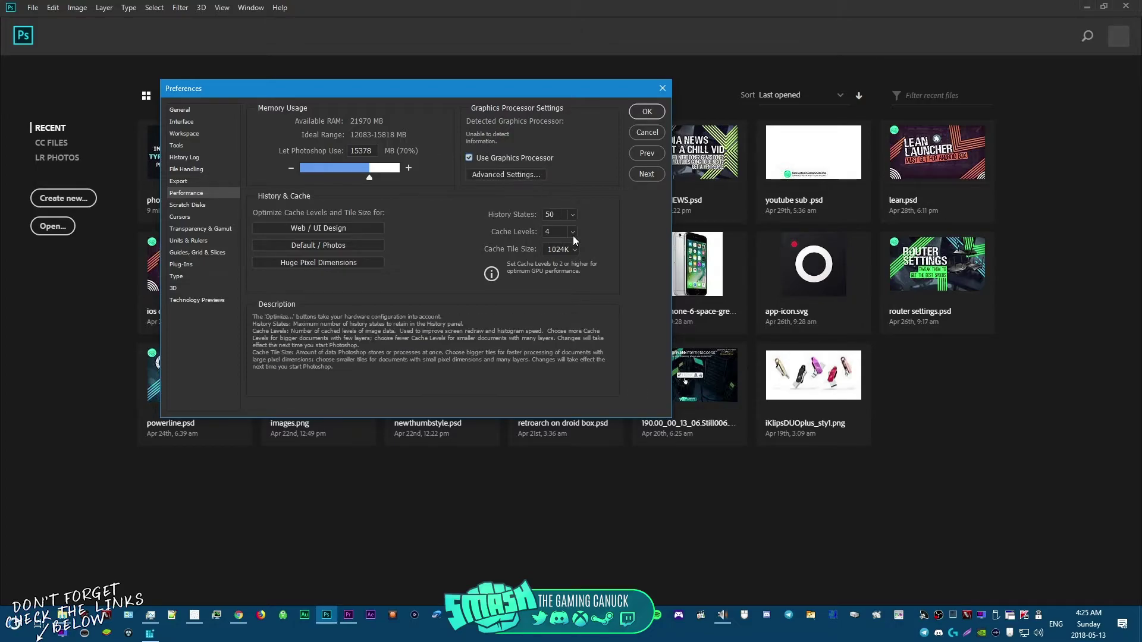
{"action": "left_click", "coordinate": [649, 112]}
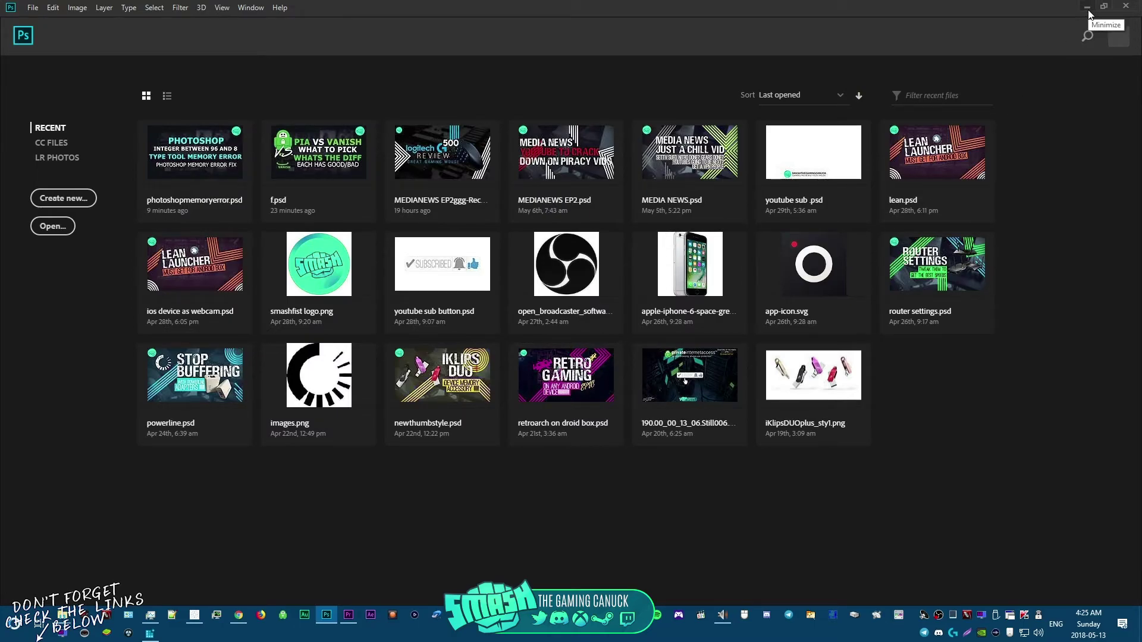
Close Photoshop and delete the OverridePhysicalMemoryMB value from Registry Editor.
{"action": "left_click", "coordinate": [1124, 8]}
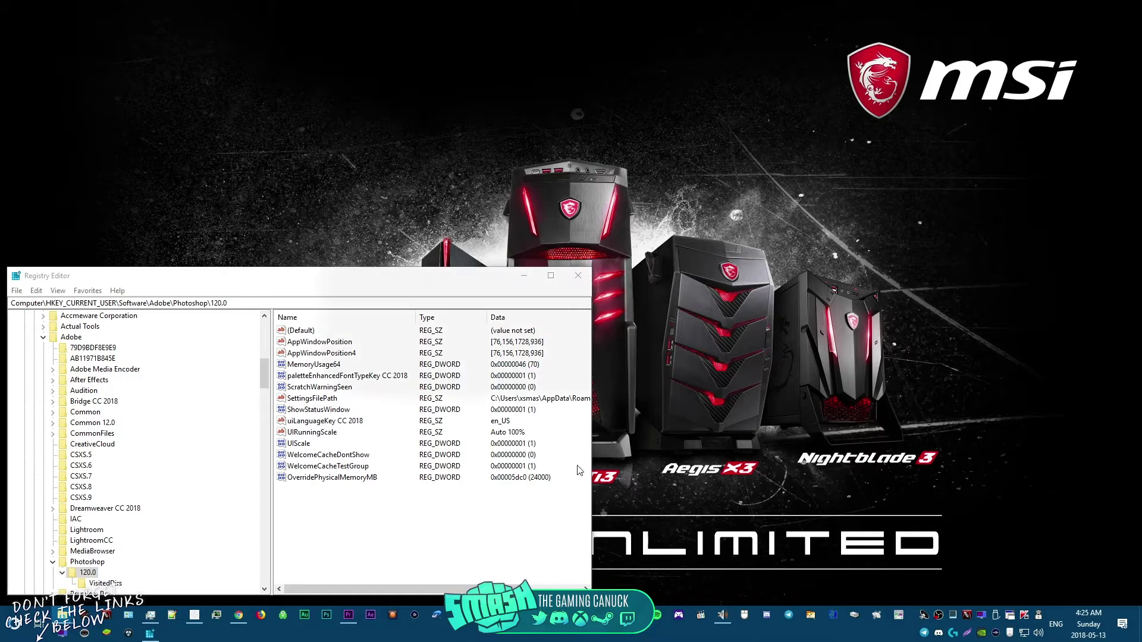
{"action": "left_click", "coordinate": [311, 479]}
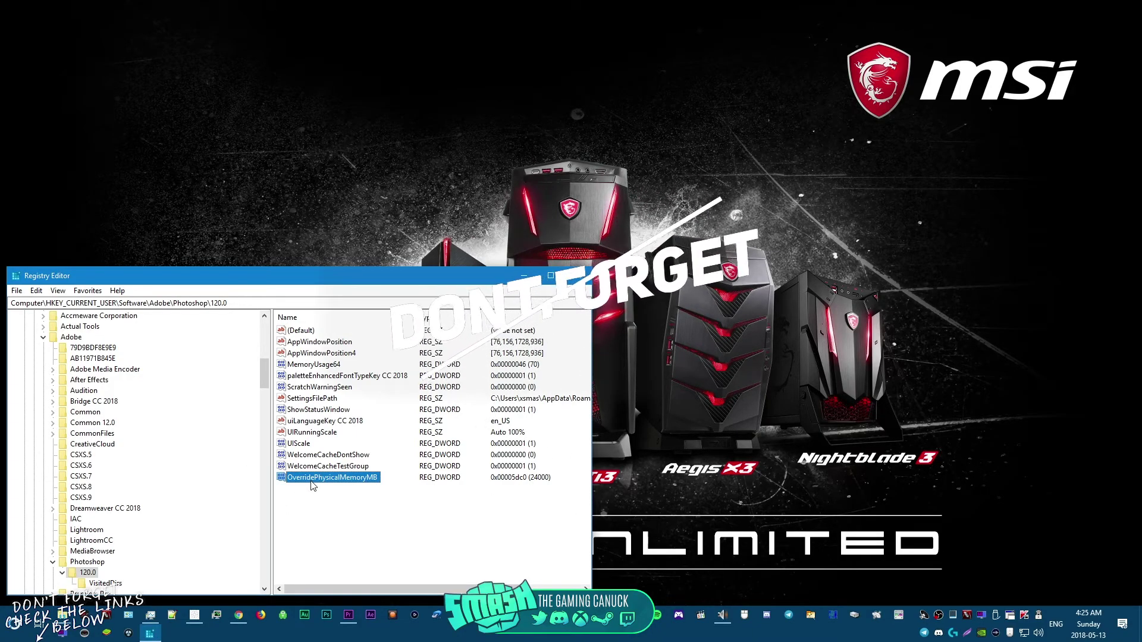
{"action": "key", "text": "Delete"}
{"action": "key", "text": "Return"}
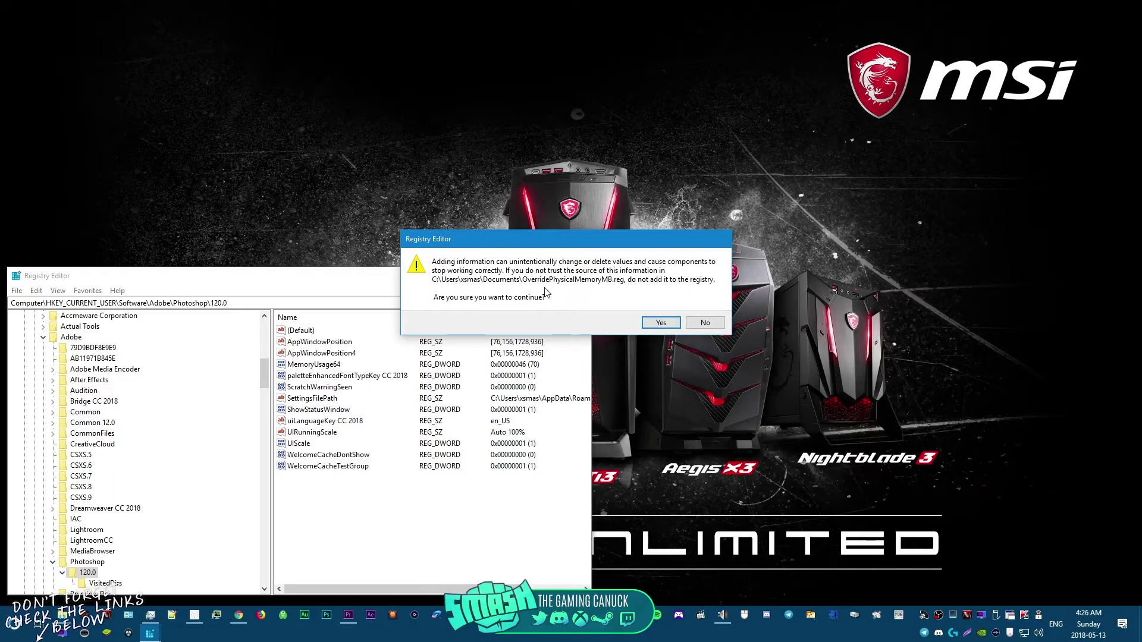
Merge OverridePhysicalMemoryMB.reg to restore the value at 24000.
{"action": "left_click", "coordinate": [654, 326]}
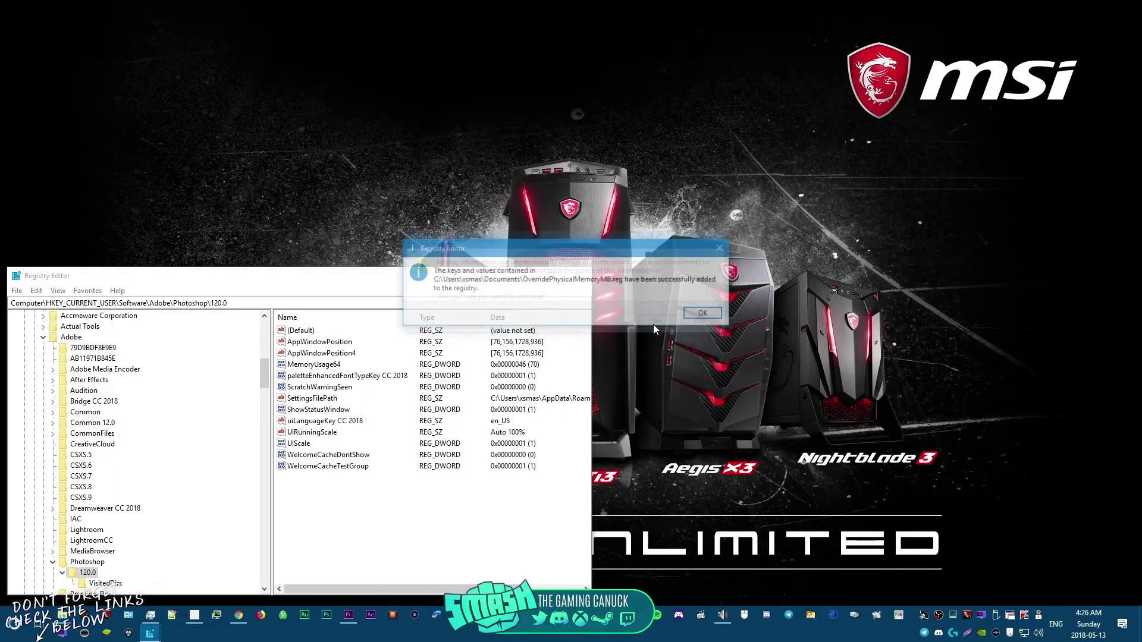
{"action": "left_click", "coordinate": [703, 313]}
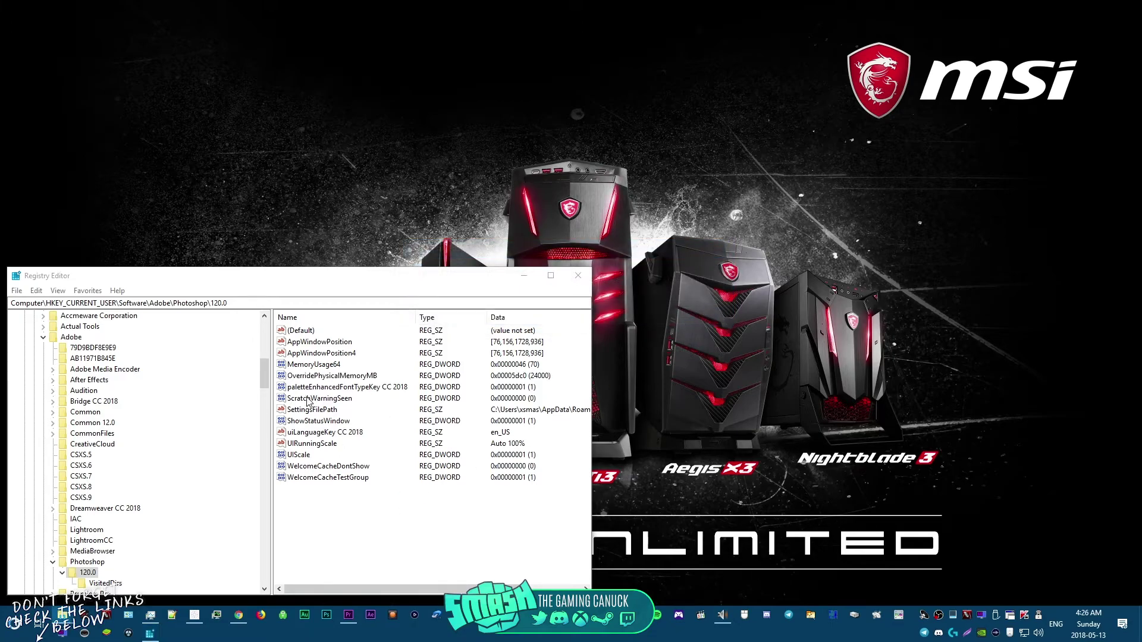
{"action": "left_click", "coordinate": [335, 379]}
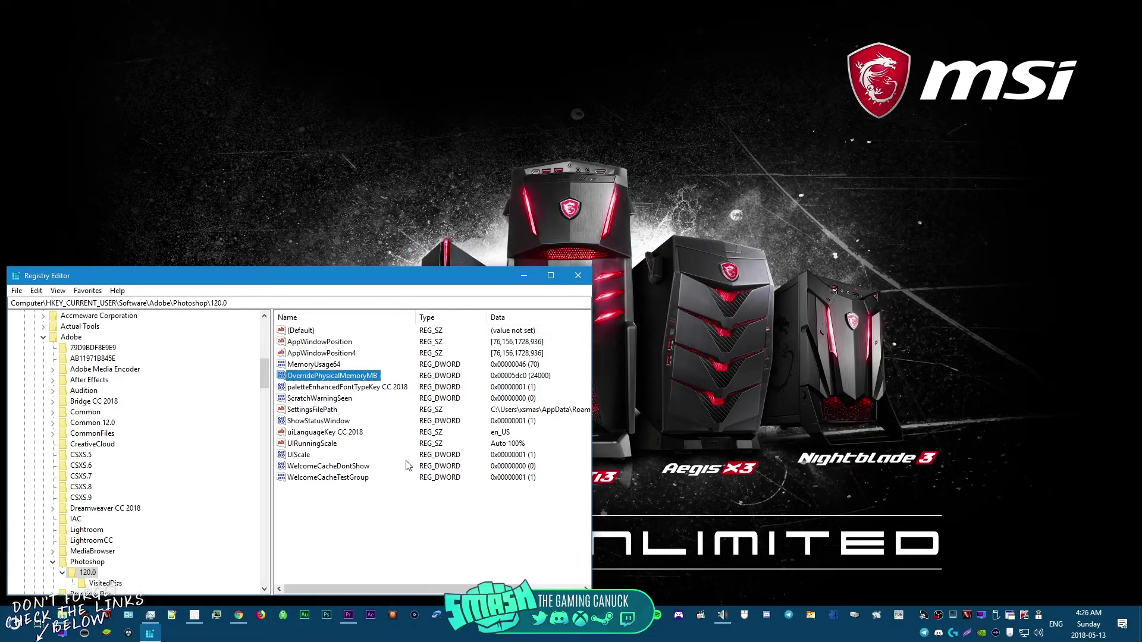